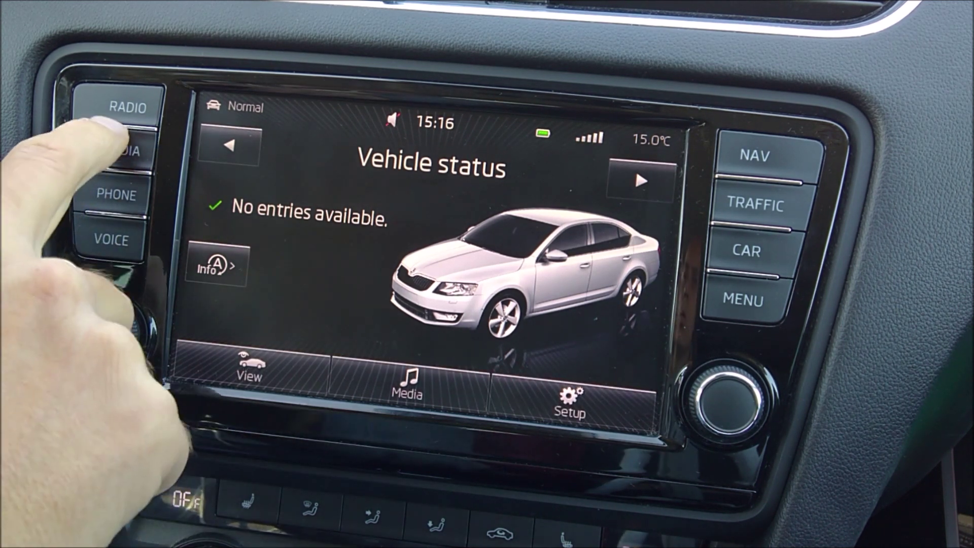
left_click(96, 335)
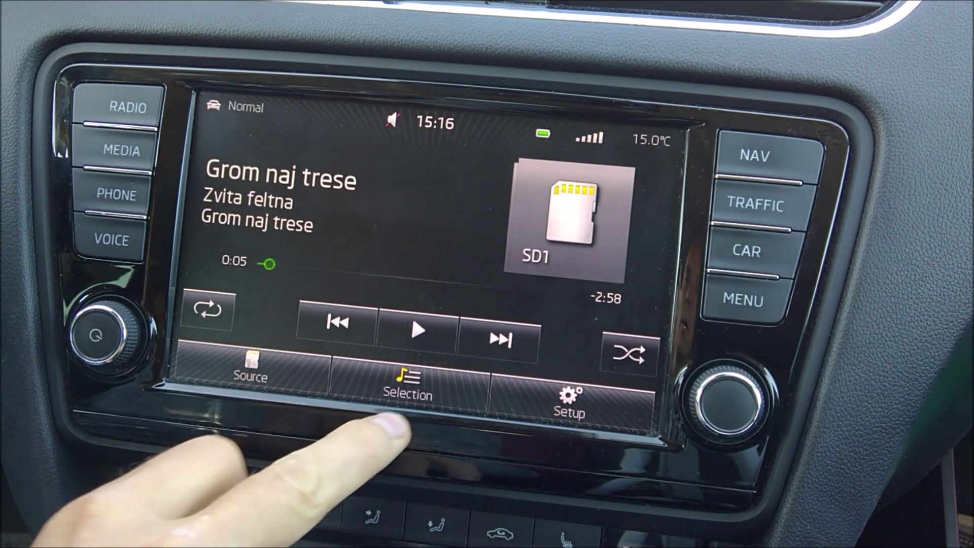
left_click(403, 370)
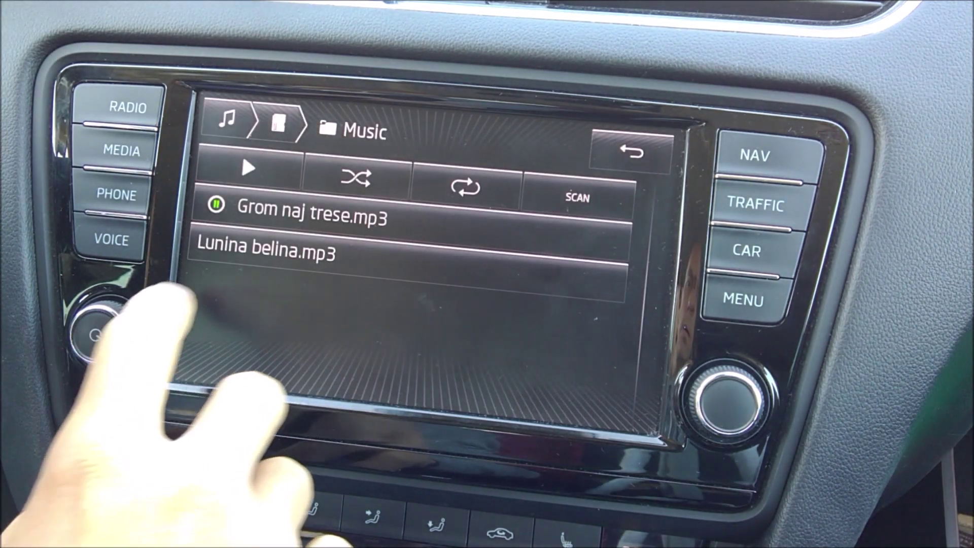
left_click(227, 120)
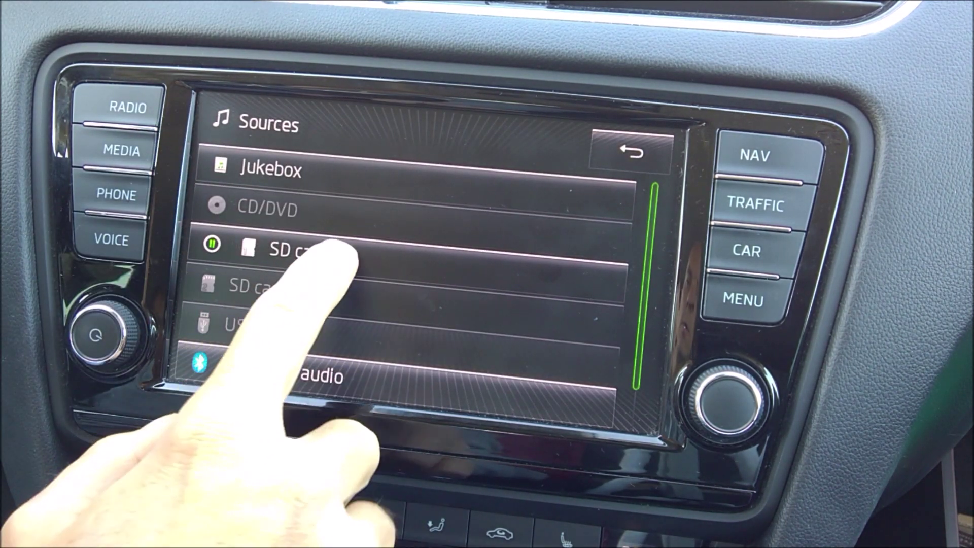
left_click(284, 254)
left_click(248, 285)
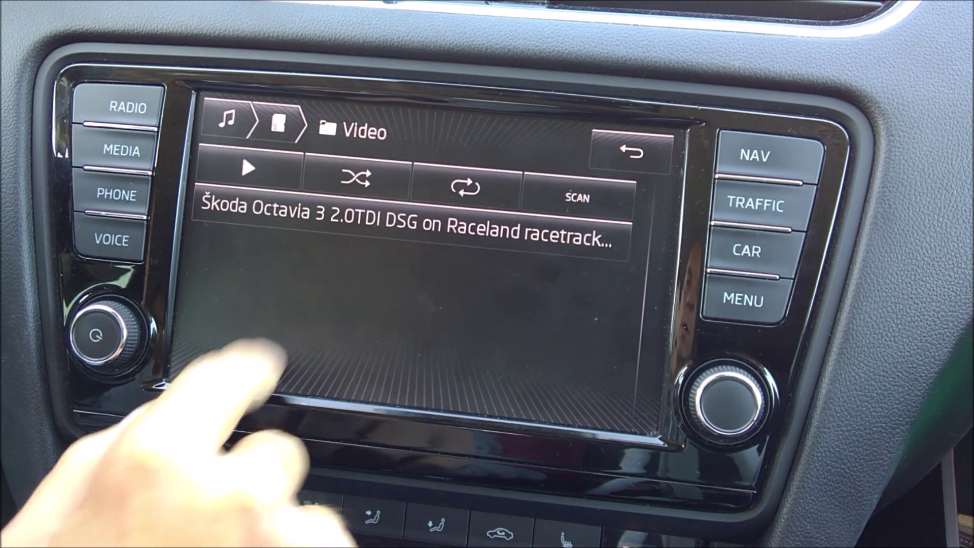
left_click(325, 210)
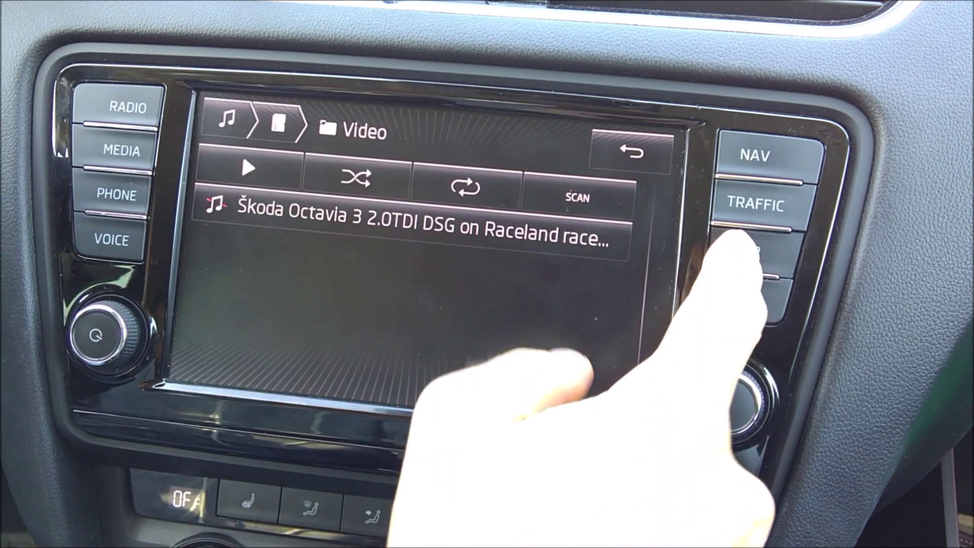
left_click(731, 244)
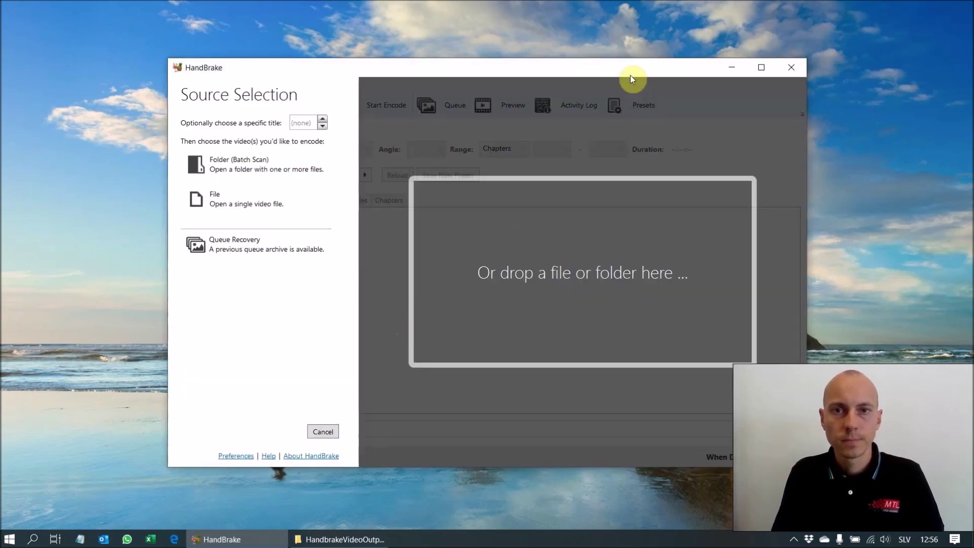
Step: Open the single video file "Škoda Octavia 3 2.0TDI DSG on Raceland racetrack" from the Original folder and enlarge the program window
left_click_drag(565, 68, 412, 16)
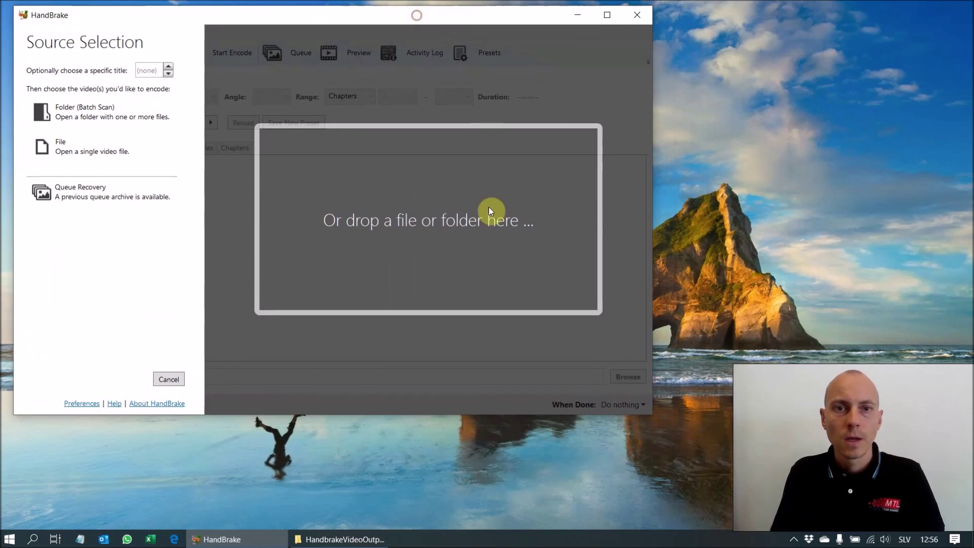
left_click(85, 153)
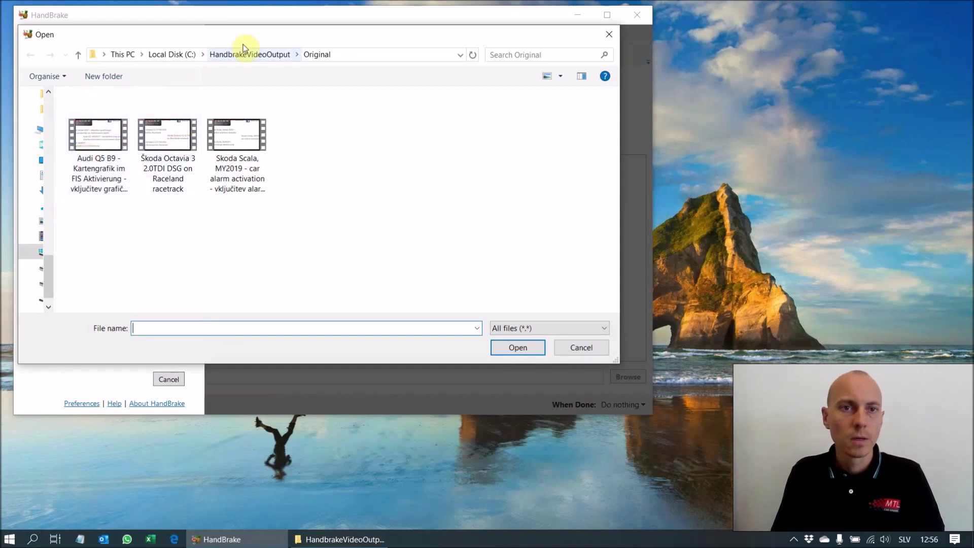
left_click(165, 146)
left_click(523, 350)
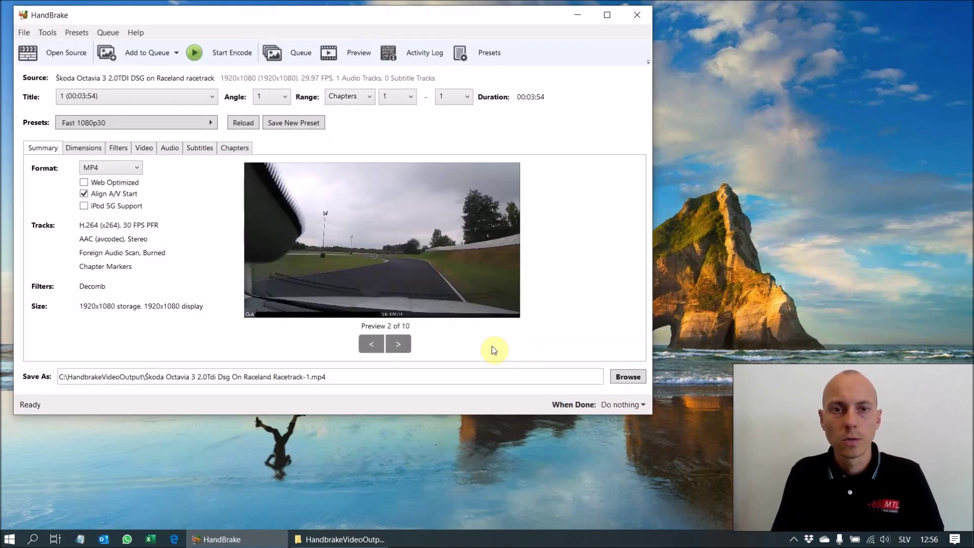
left_click_drag(655, 413, 518, 466)
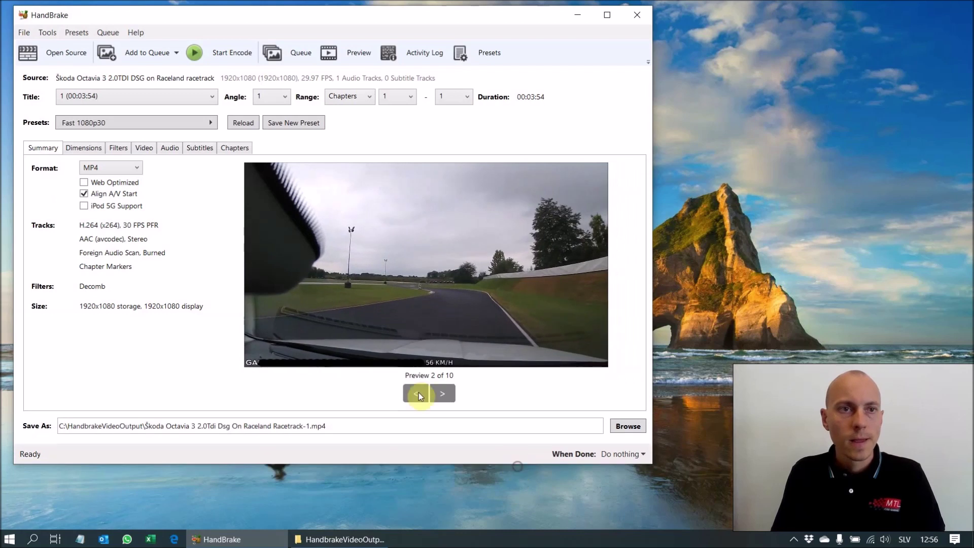
Step: Review the source's title list and apply the General preset Fast 576p25
left_click(213, 96)
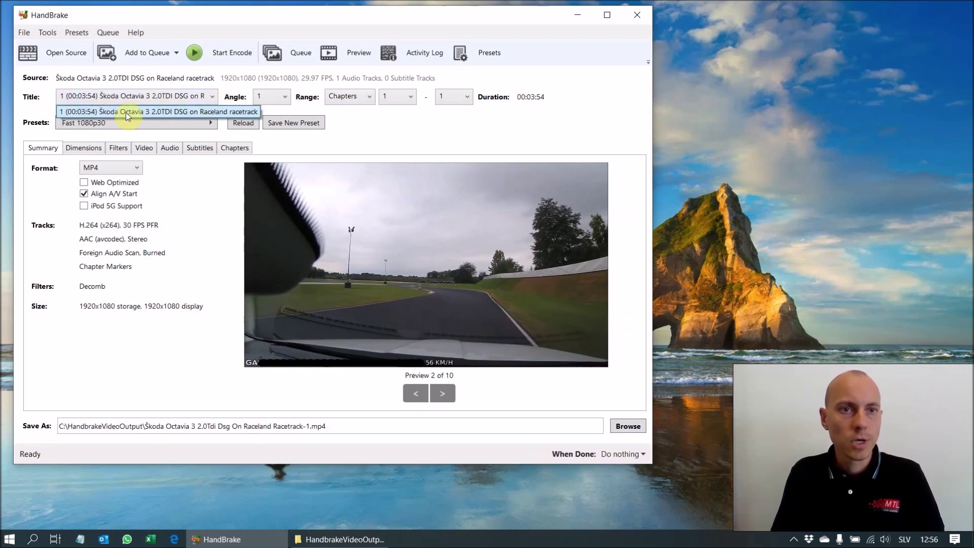
left_click(389, 132)
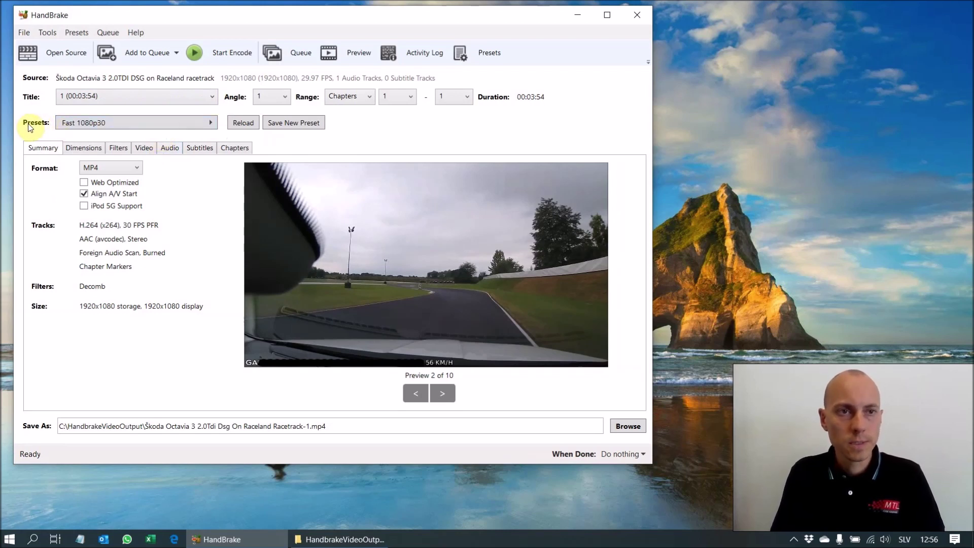
left_click(195, 125)
mouse_move(274, 127)
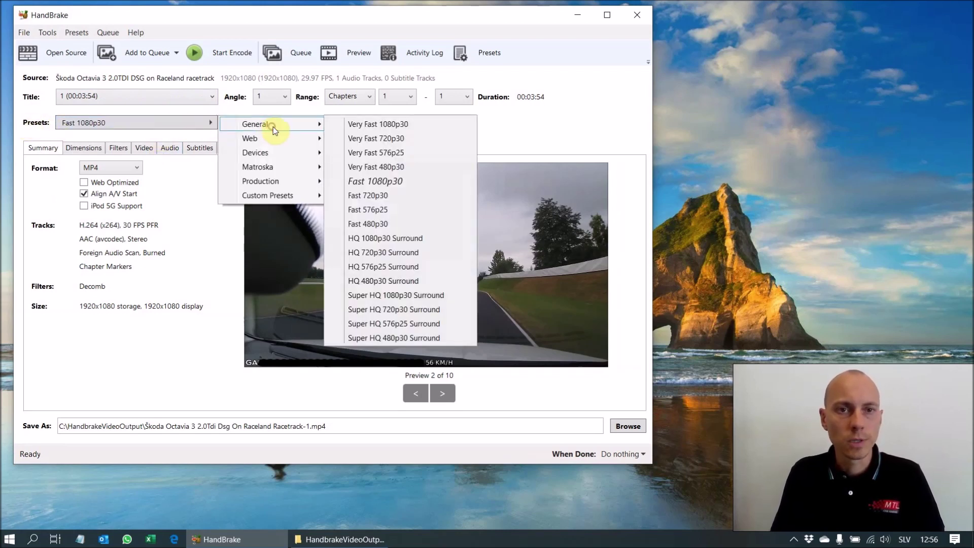
left_click(400, 214)
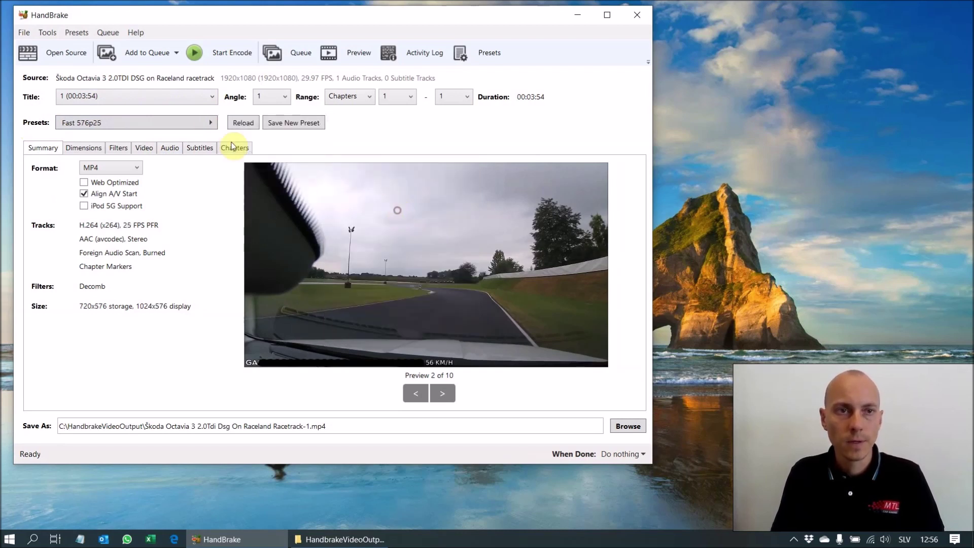
Step: Set the video encoder profile to Baseline and the encoder level to 3.0
left_click(143, 148)
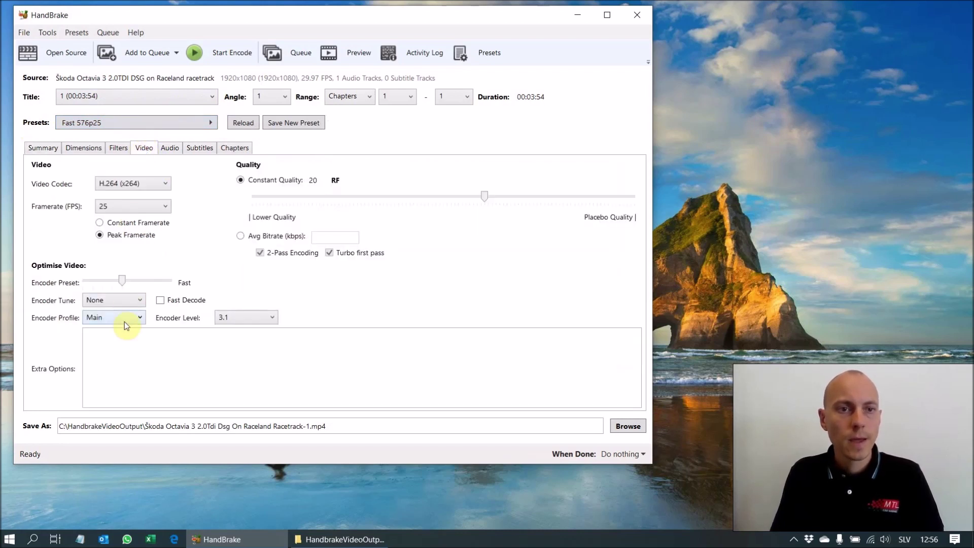
left_click(141, 319)
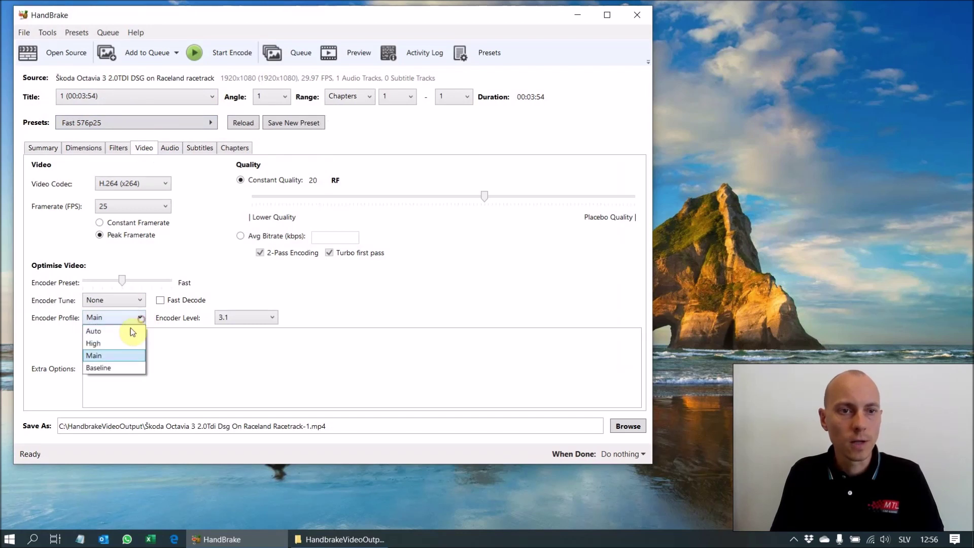
left_click(116, 369)
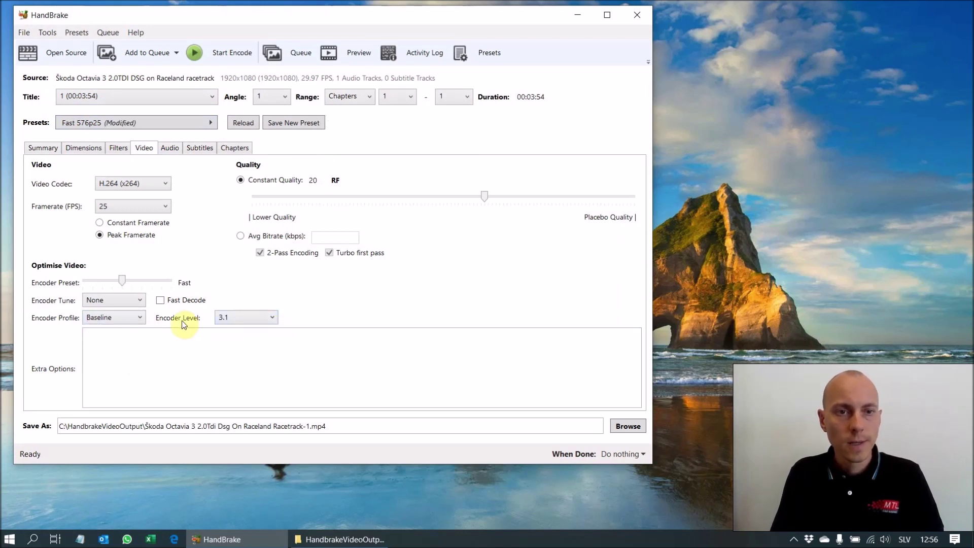
left_click(272, 318)
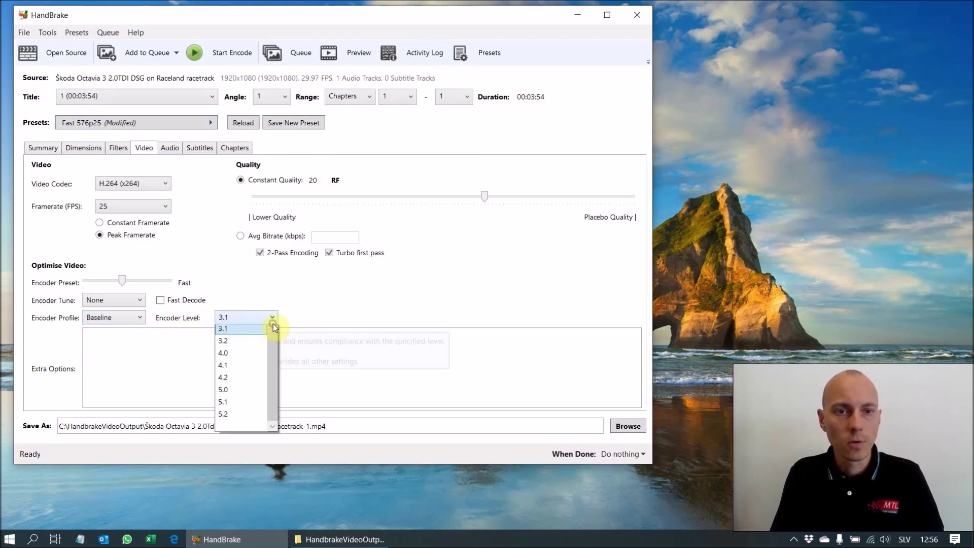
left_click(254, 396)
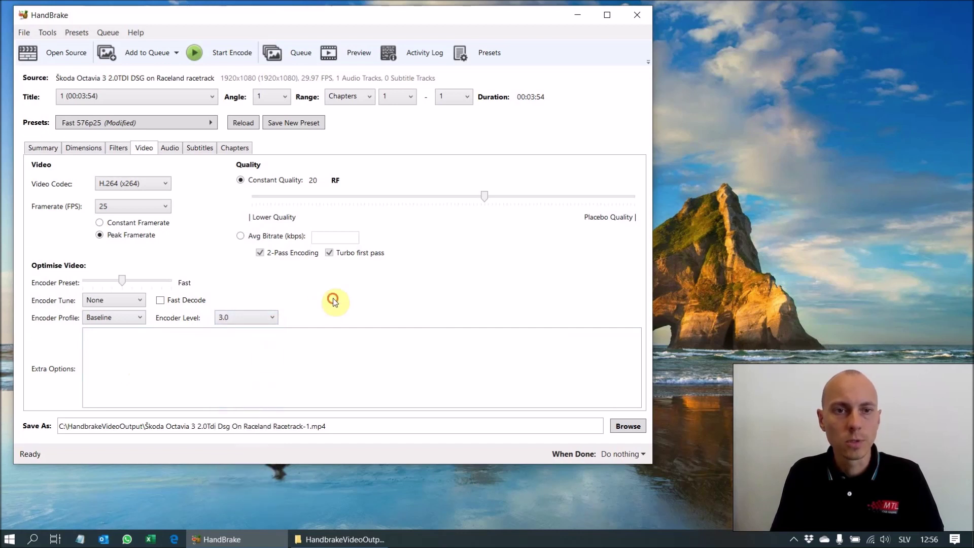
Step: Check the summary and output path, and start encoding the Škoda Octavia video to MP4 in C:\HandbrakeVideoOutput
left_click(43, 149)
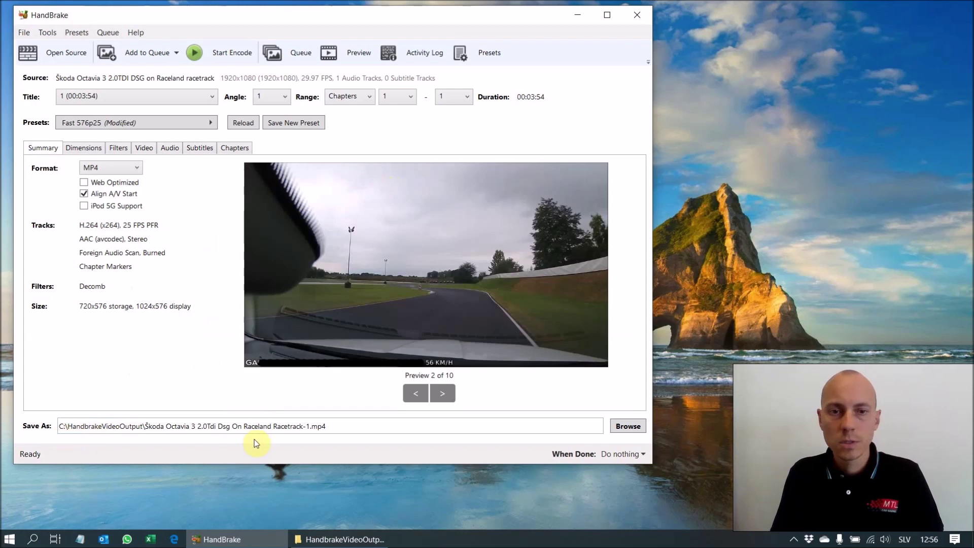
left_click(199, 426)
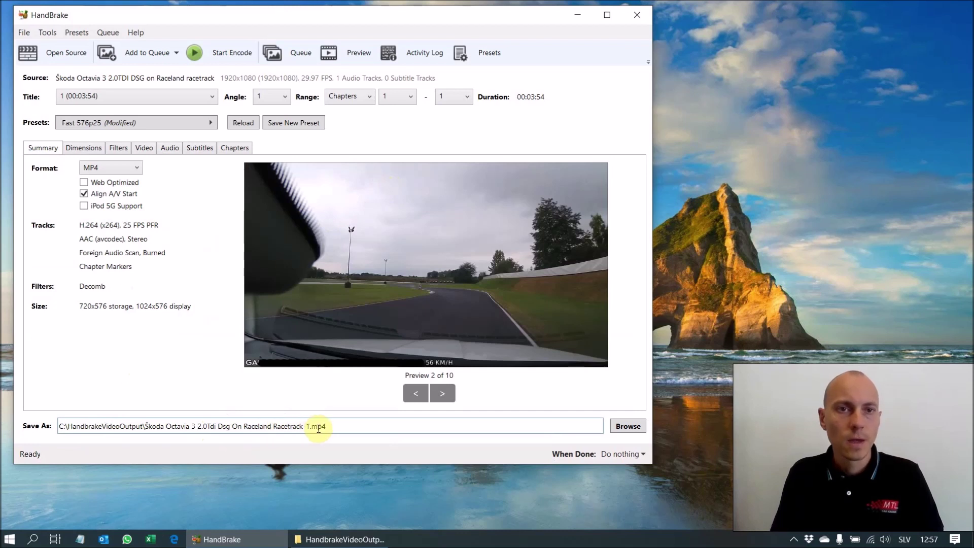
left_click(231, 57)
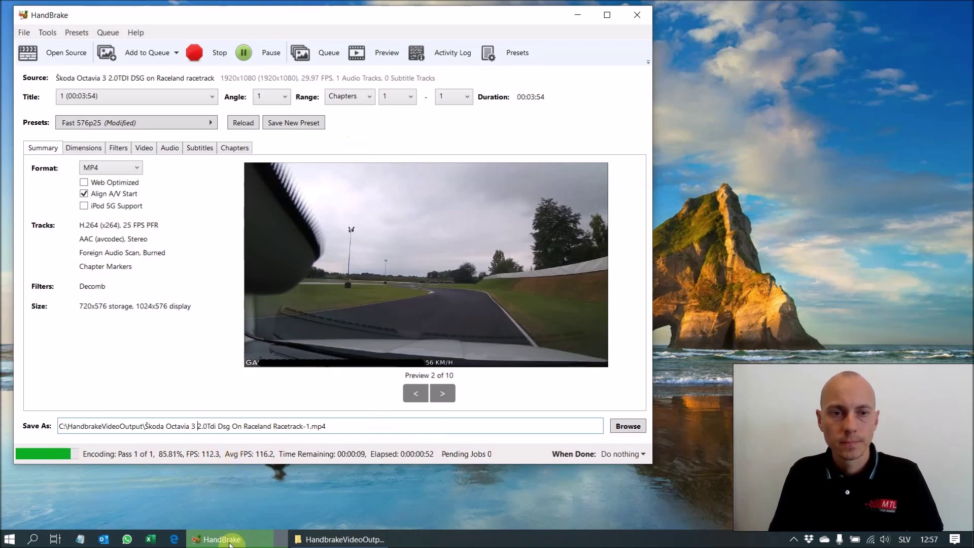
Step: Switch to the HandbrakeVideoOutput folder in File Explorer and play the converted Škoda Octavia video, skipping ahead to check it
left_click(325, 540)
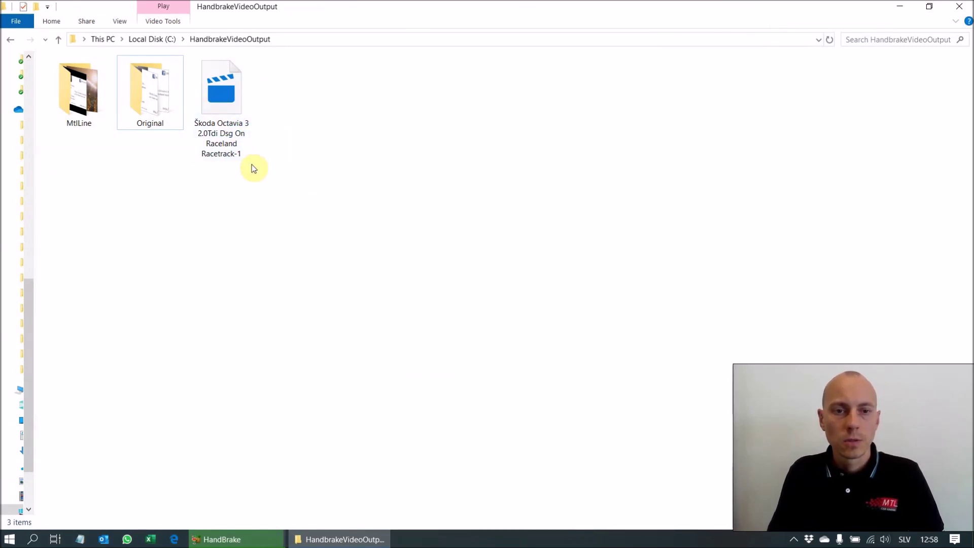
left_click(232, 460)
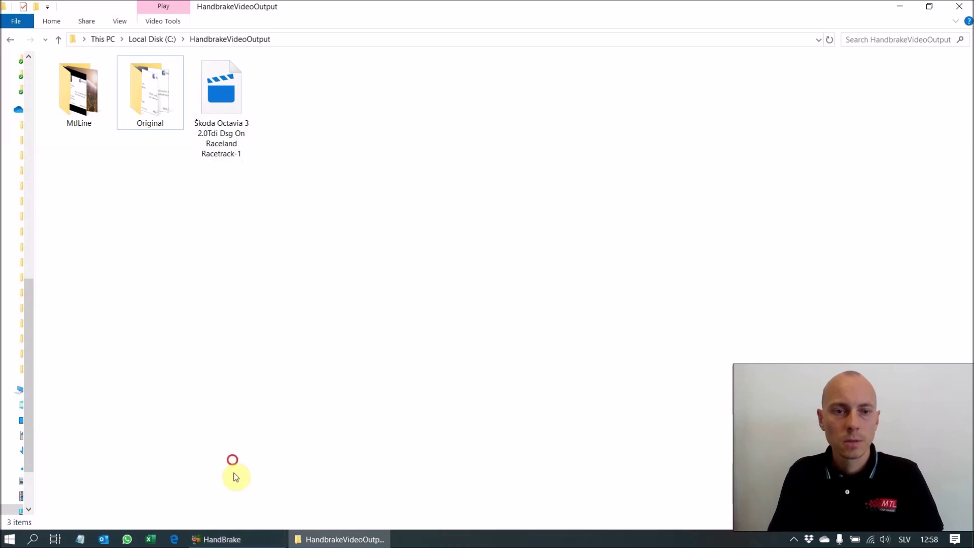
left_click(209, 240)
double_click(230, 116)
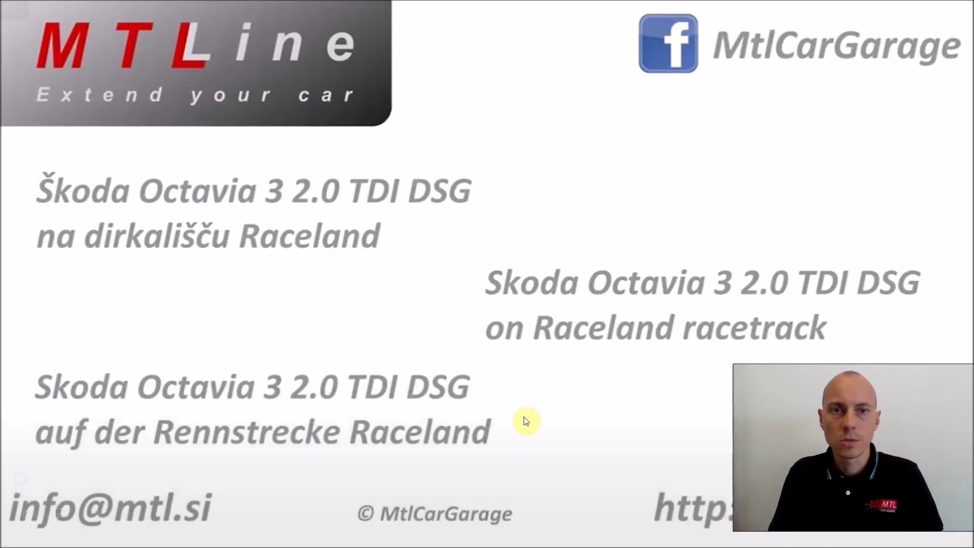
mouse_move(290, 527)
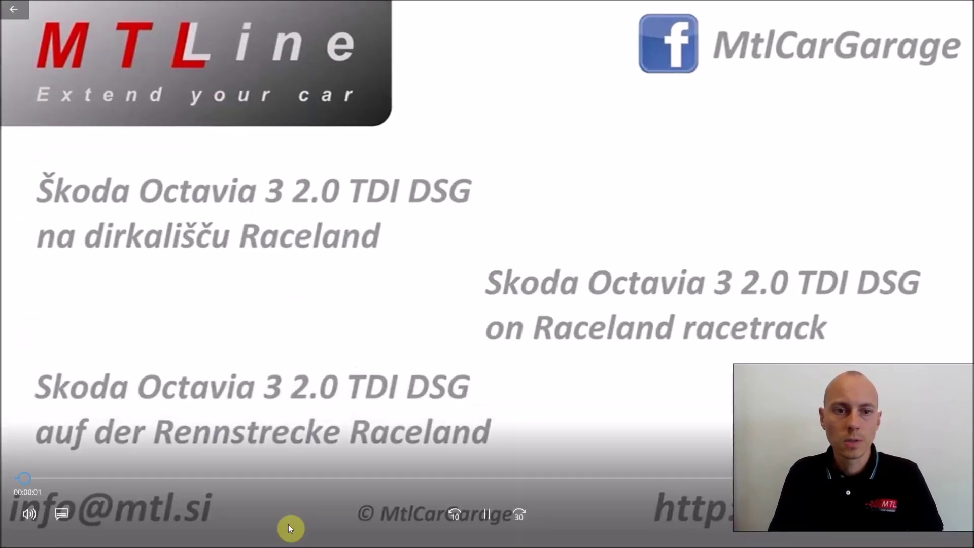
left_click(261, 487)
left_click(511, 487)
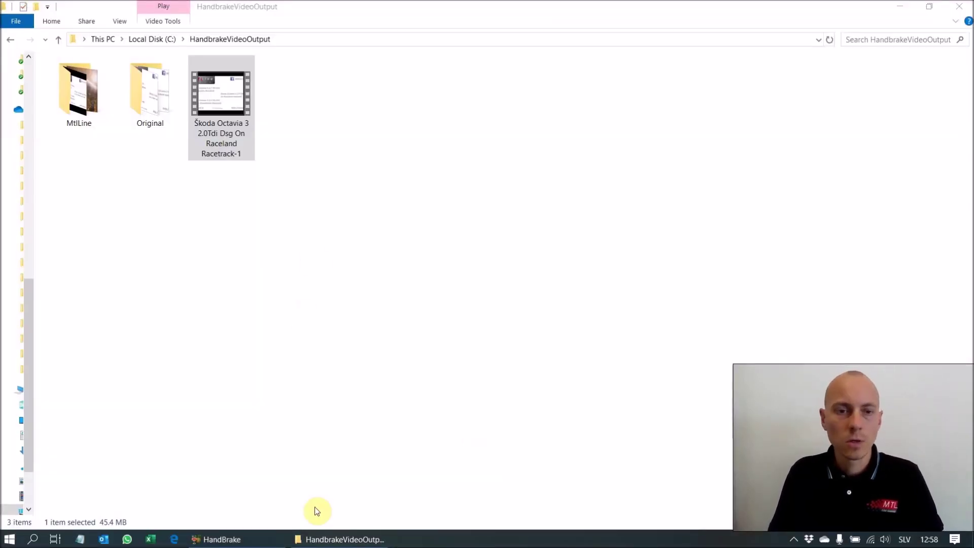
Step: Switch back to HandBrake and load the Original folder as a batch-scan source, checking its video files in File Explorer before selecting it
left_click(228, 539)
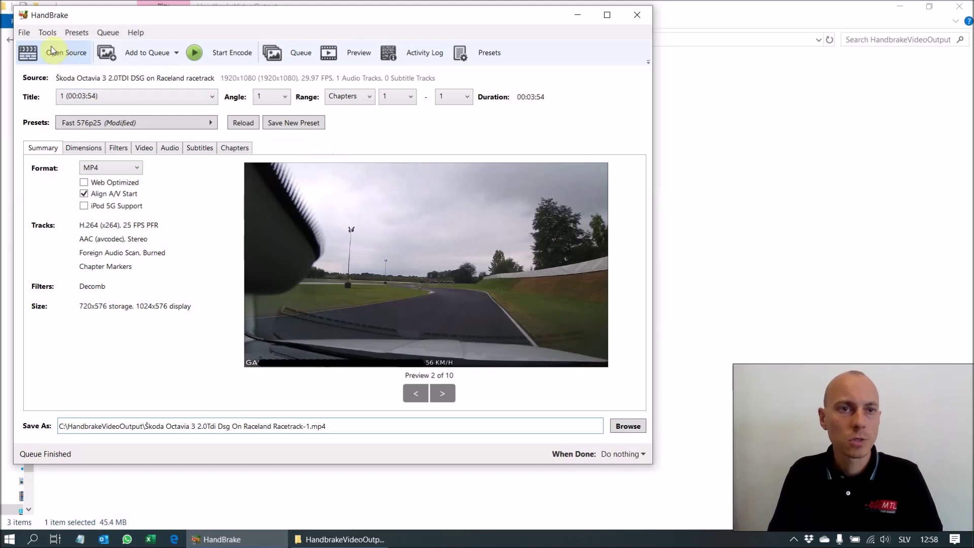
left_click(24, 34)
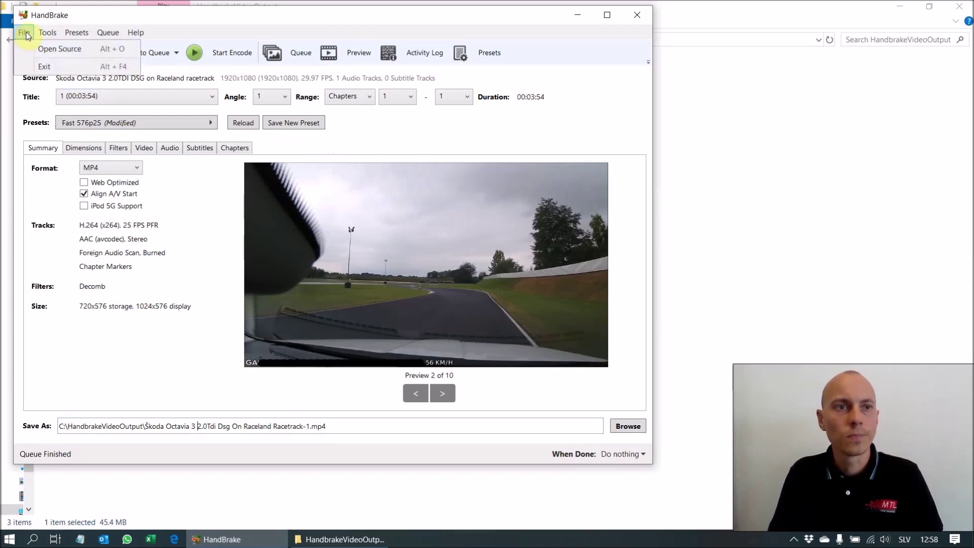
left_click(70, 49)
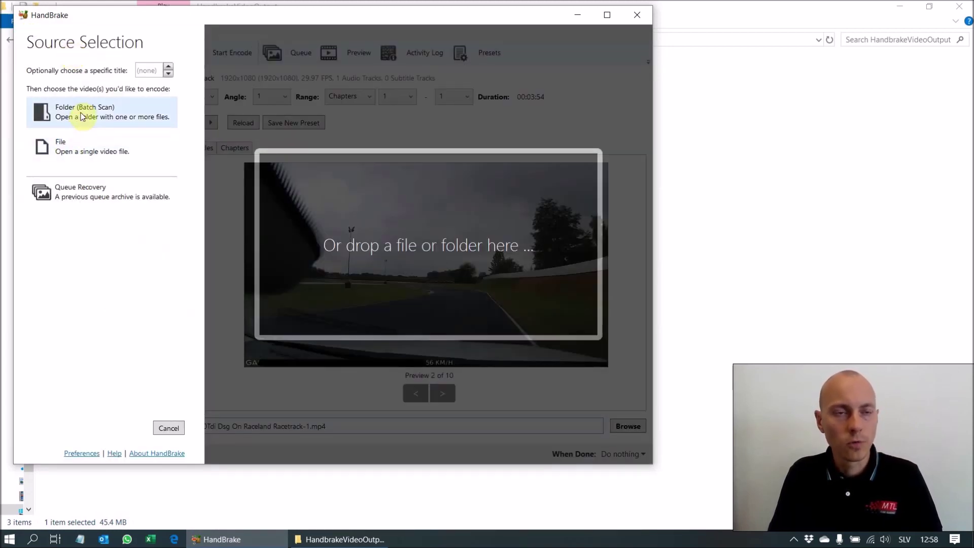
left_click(80, 121)
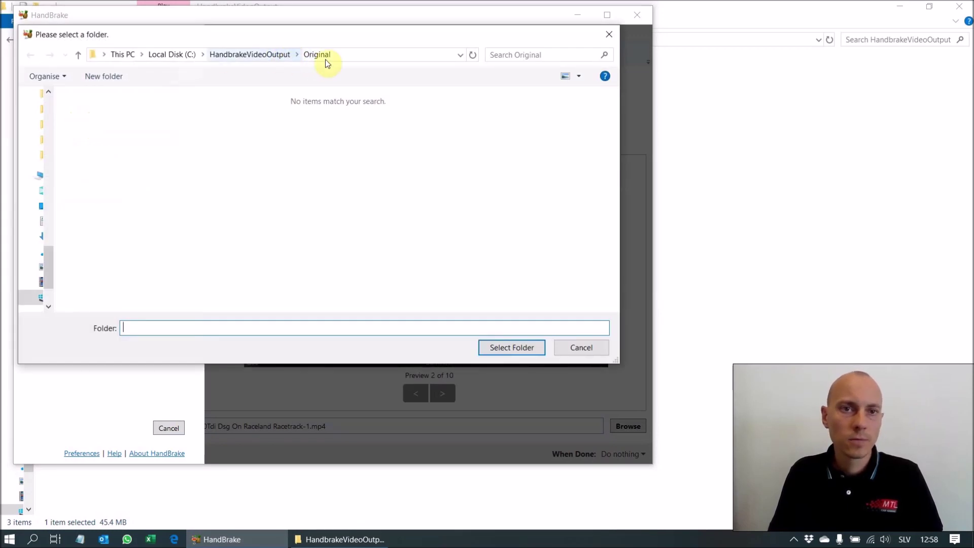
left_click(758, 164)
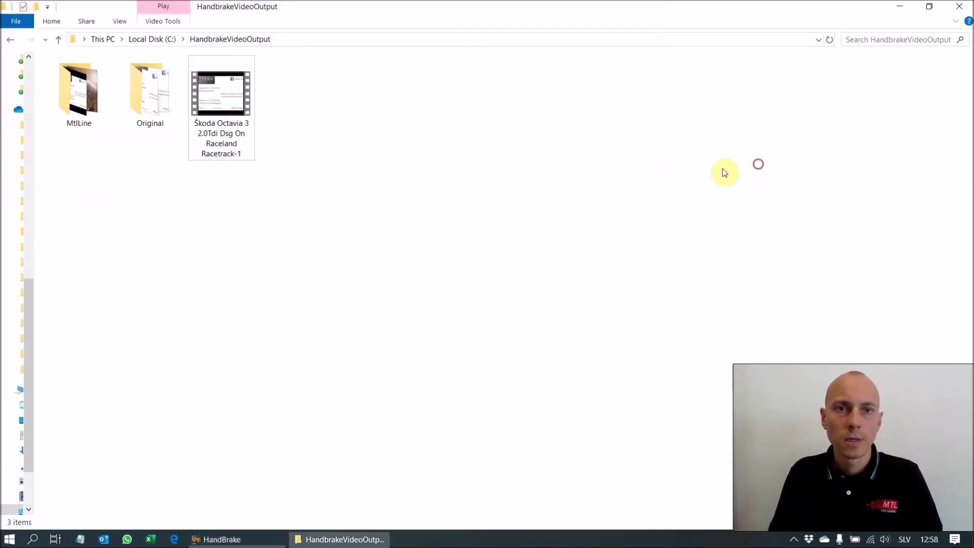
double_click(147, 101)
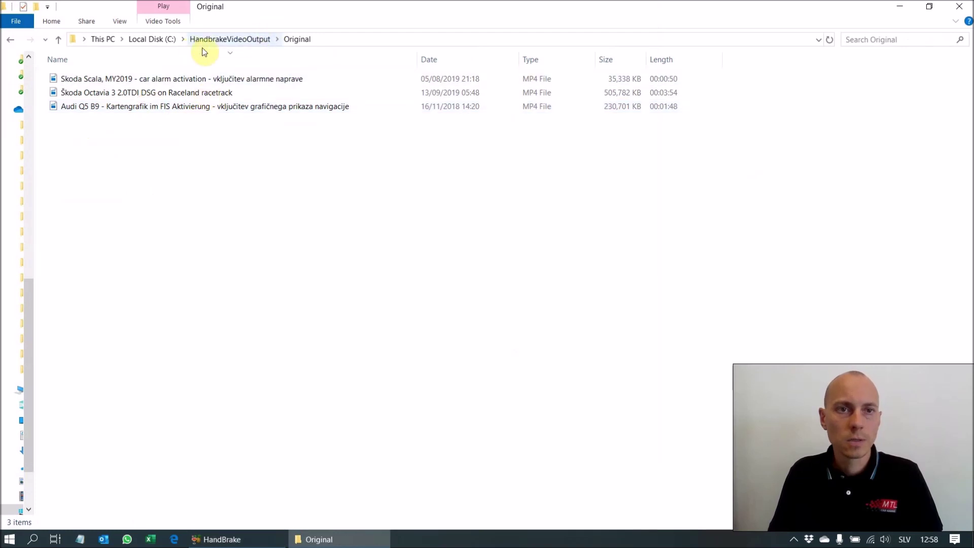
key("alt+Tab")
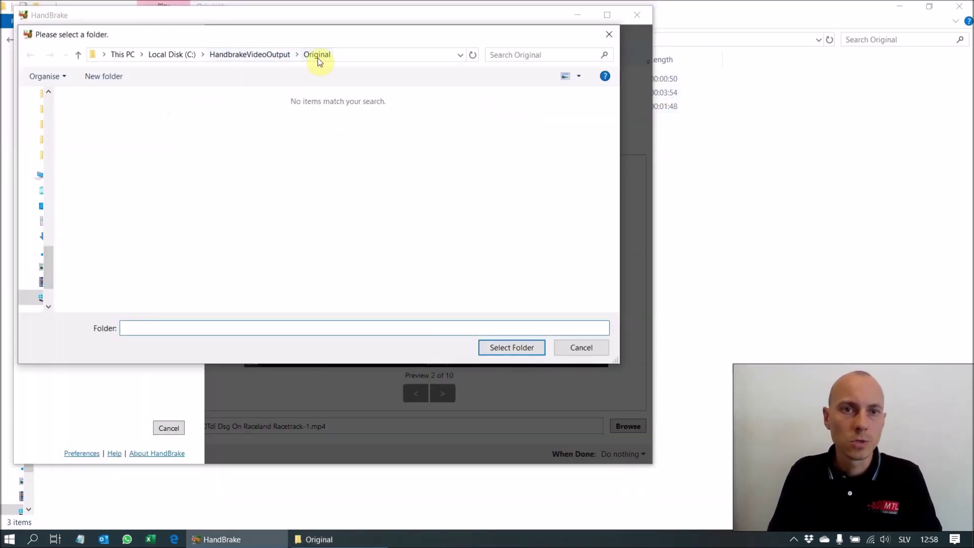
left_click(504, 346)
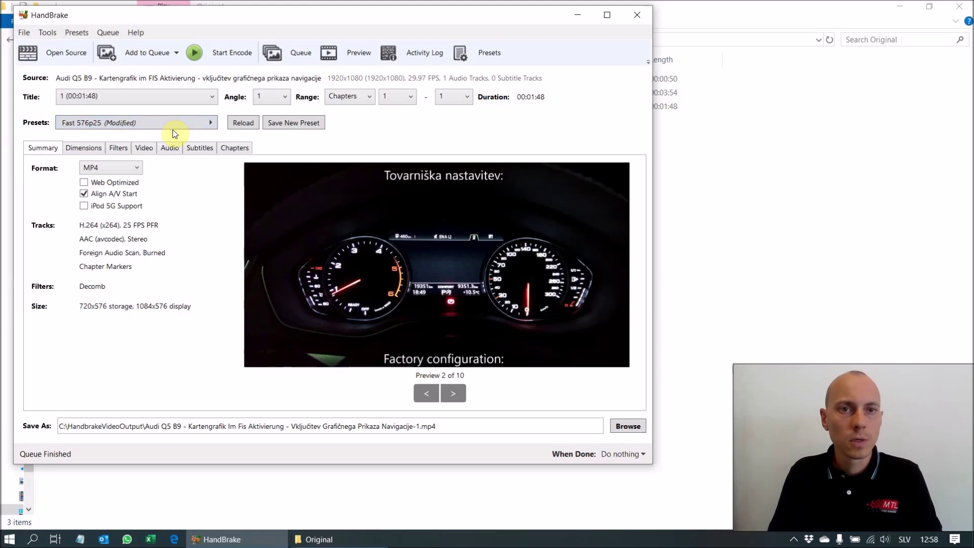
Step: Check the scanned titles, video encoder settings and summary, add all titles to the encoding queue, and view the subtitle settings
left_click(212, 97)
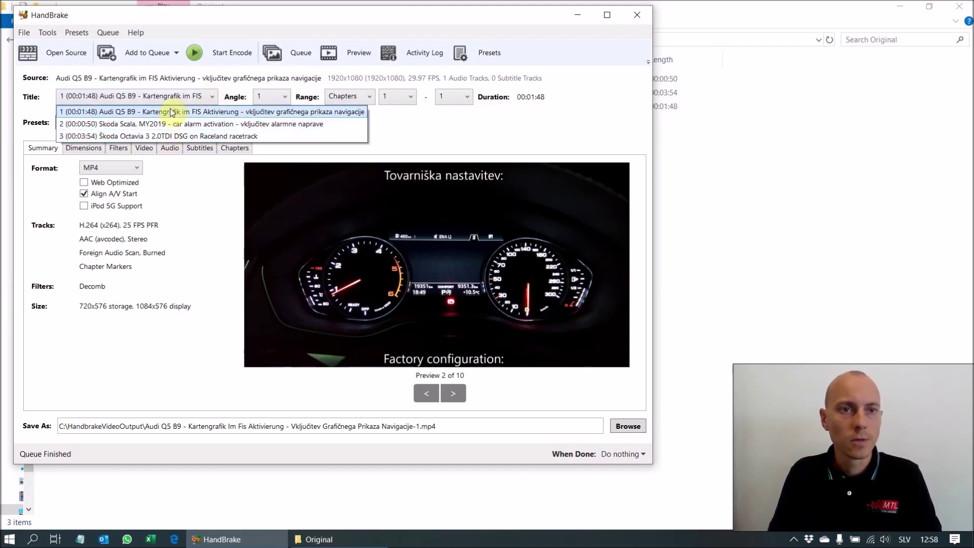
left_click(104, 324)
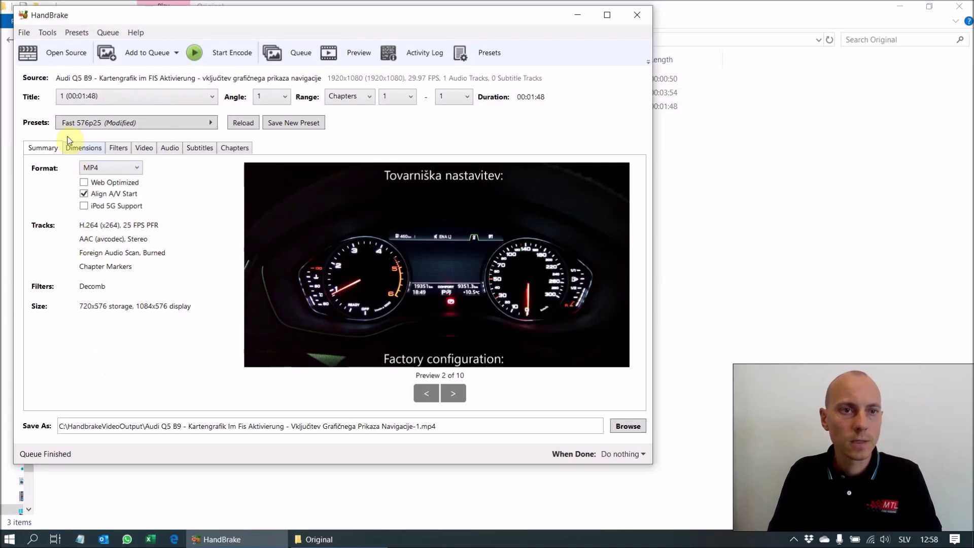
left_click(151, 148)
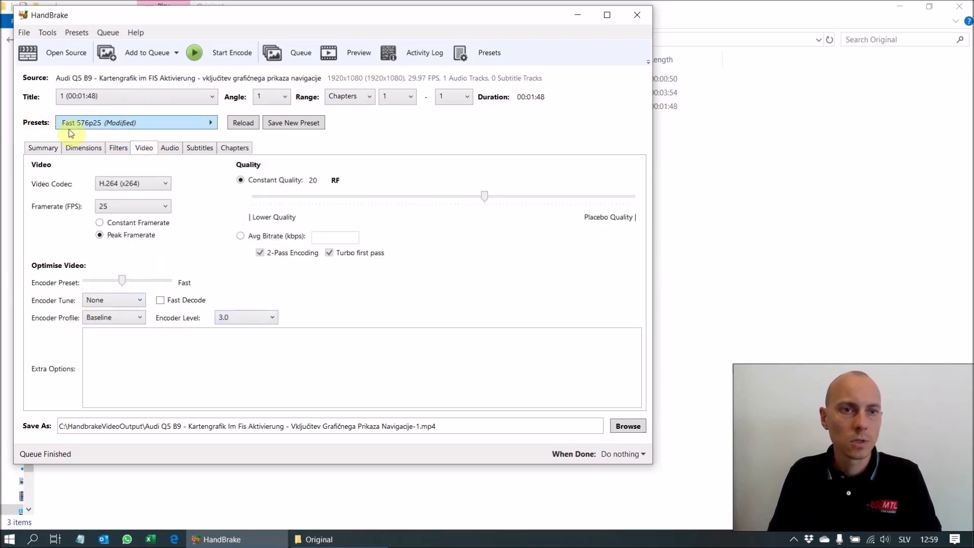
left_click(41, 148)
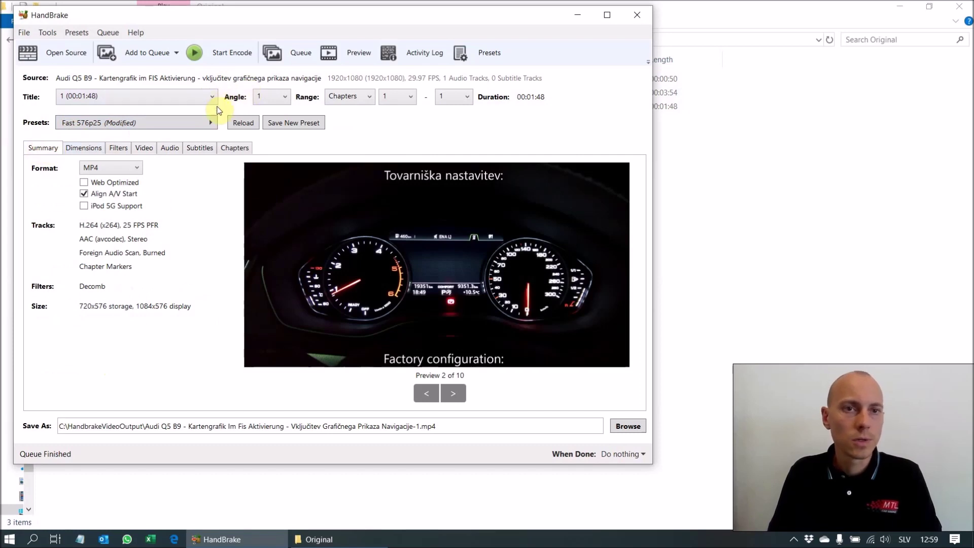
left_click(174, 53)
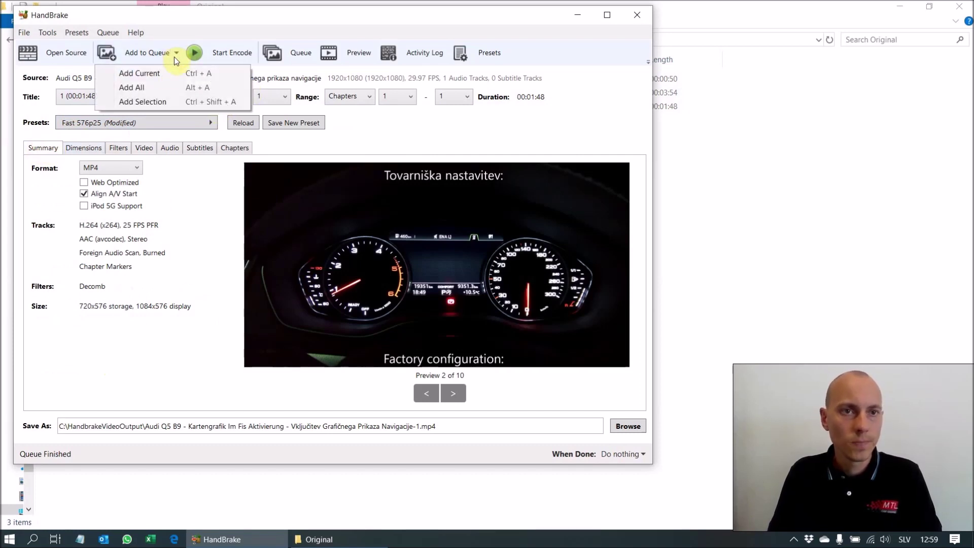
left_click(142, 88)
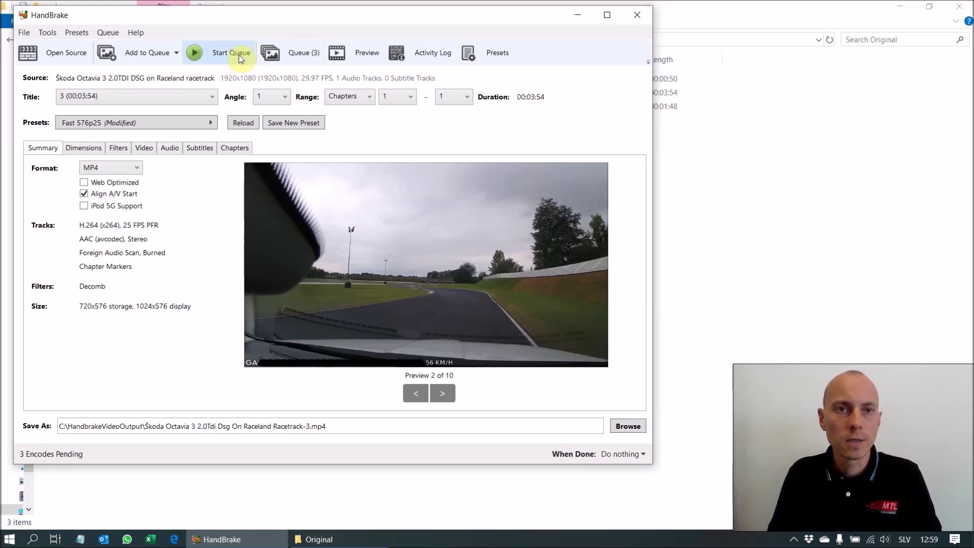
left_click(203, 149)
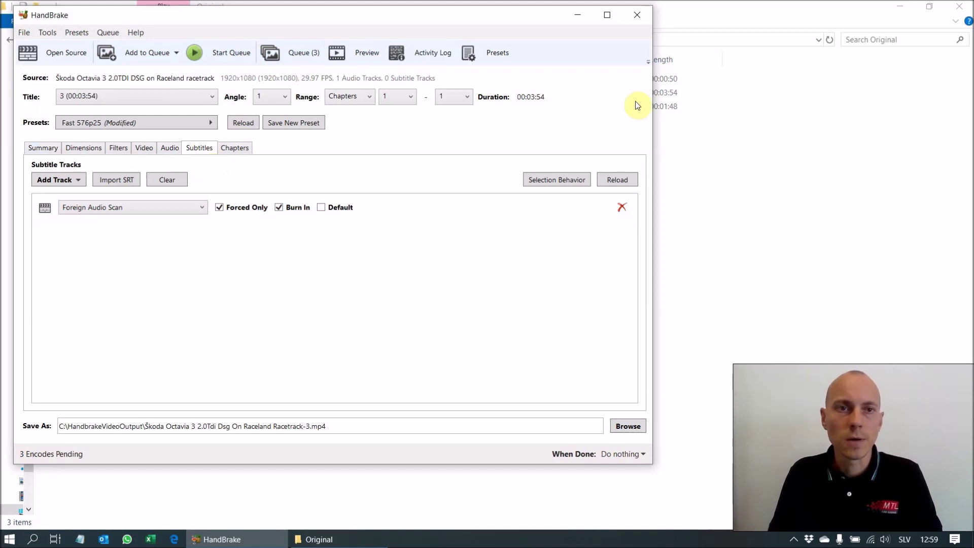
Step: Close HandBrake and the File Explorer window showing the Original folder
left_click(636, 15)
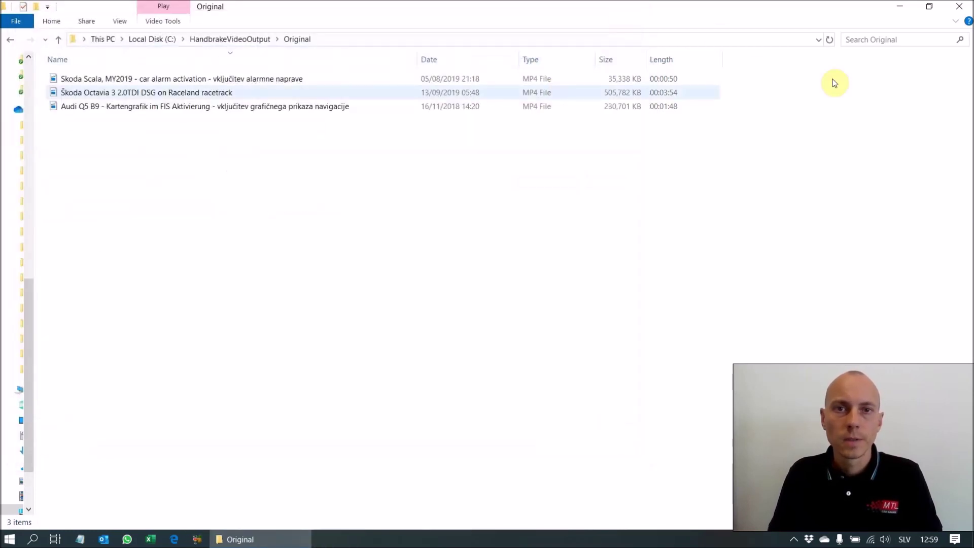
left_click(959, 6)
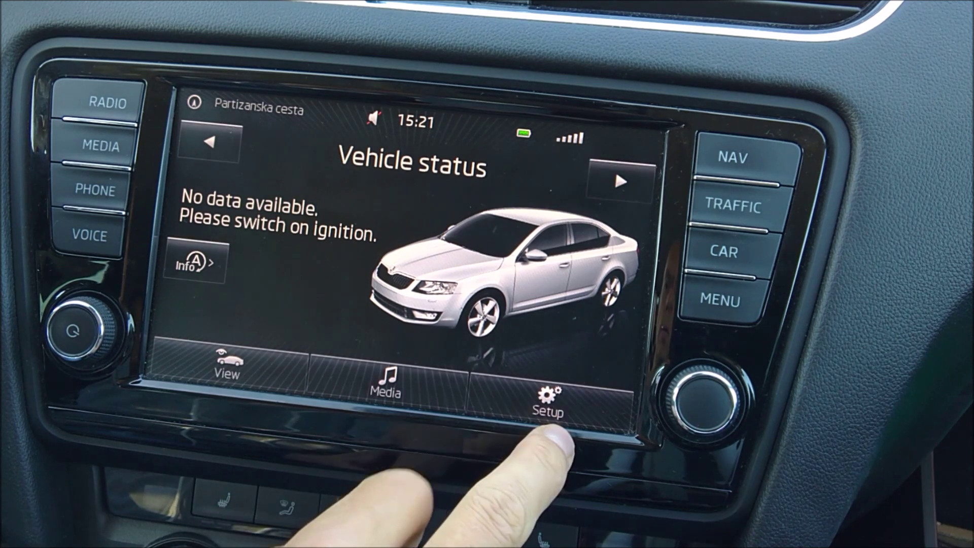
left_click(99, 145)
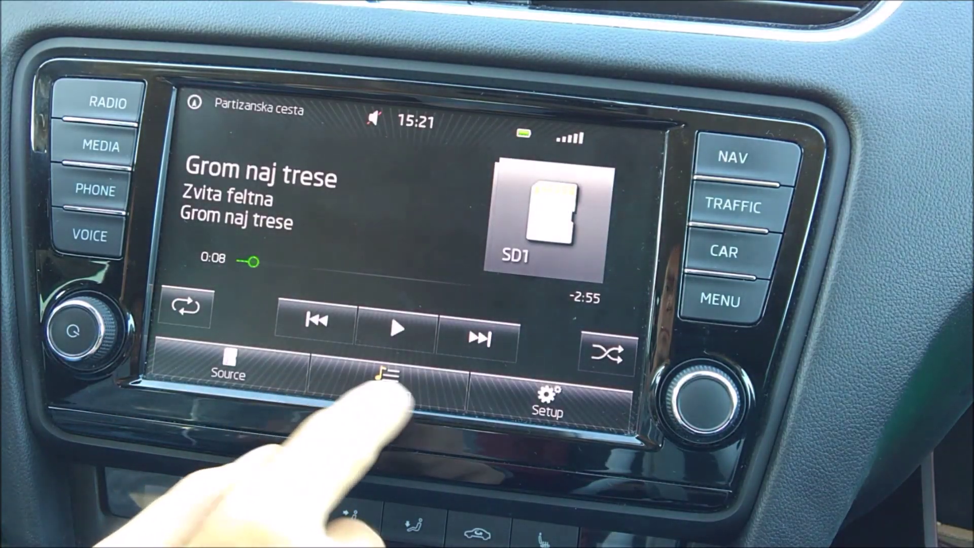
left_click(388, 385)
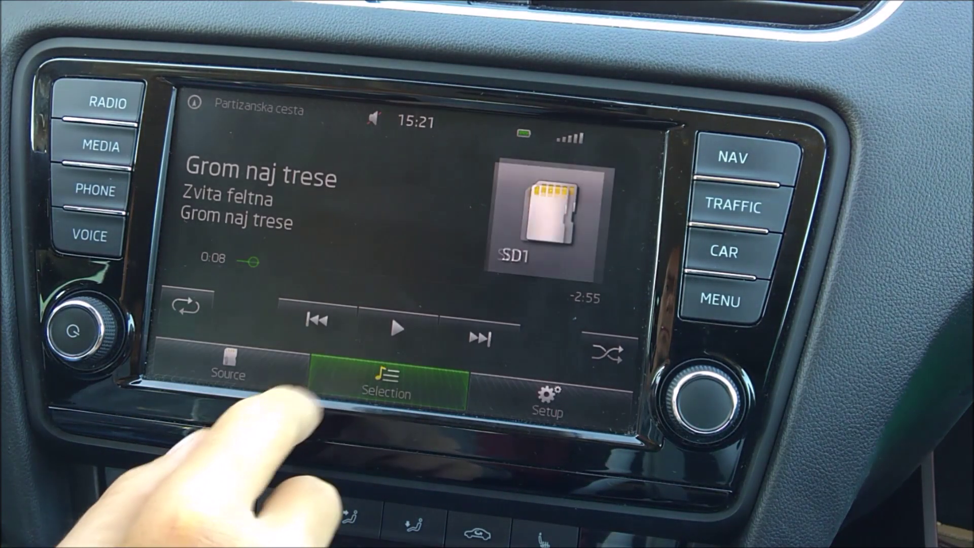
left_click(200, 122)
left_click(263, 251)
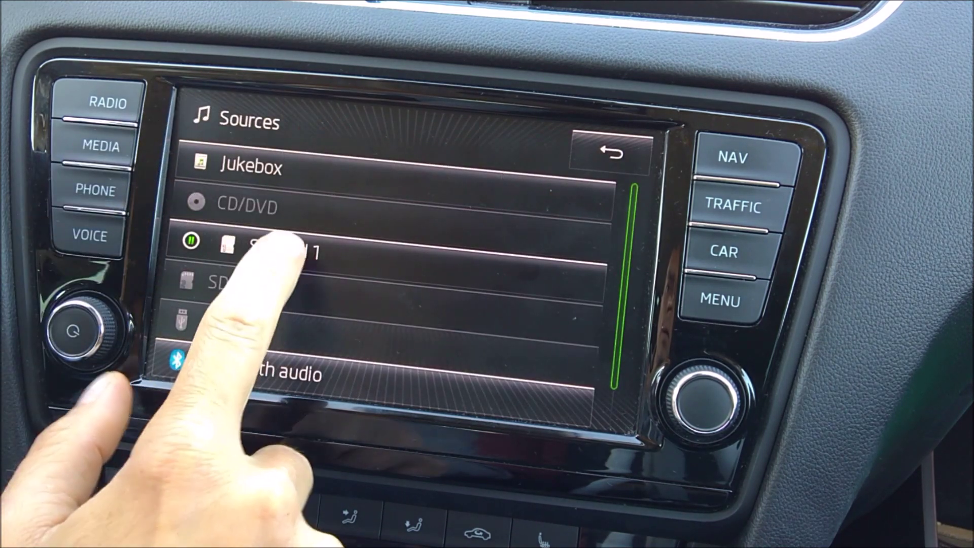